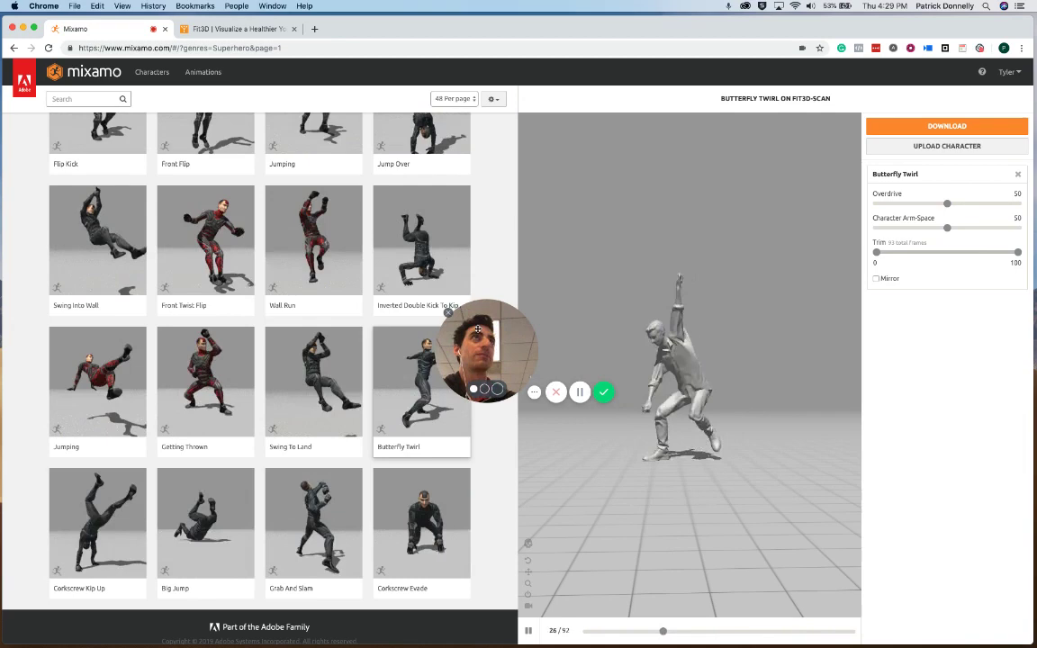
Step: Switch to the Fit3D tab showing the wellness report with four views of the body scan
left_click(227, 29)
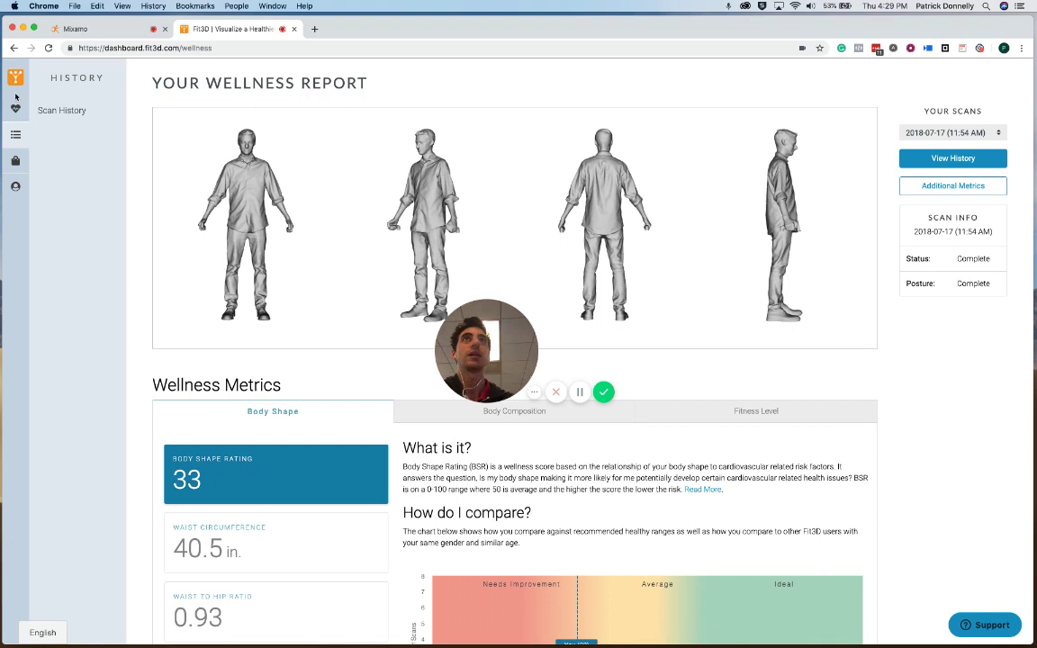
left_click(16, 111)
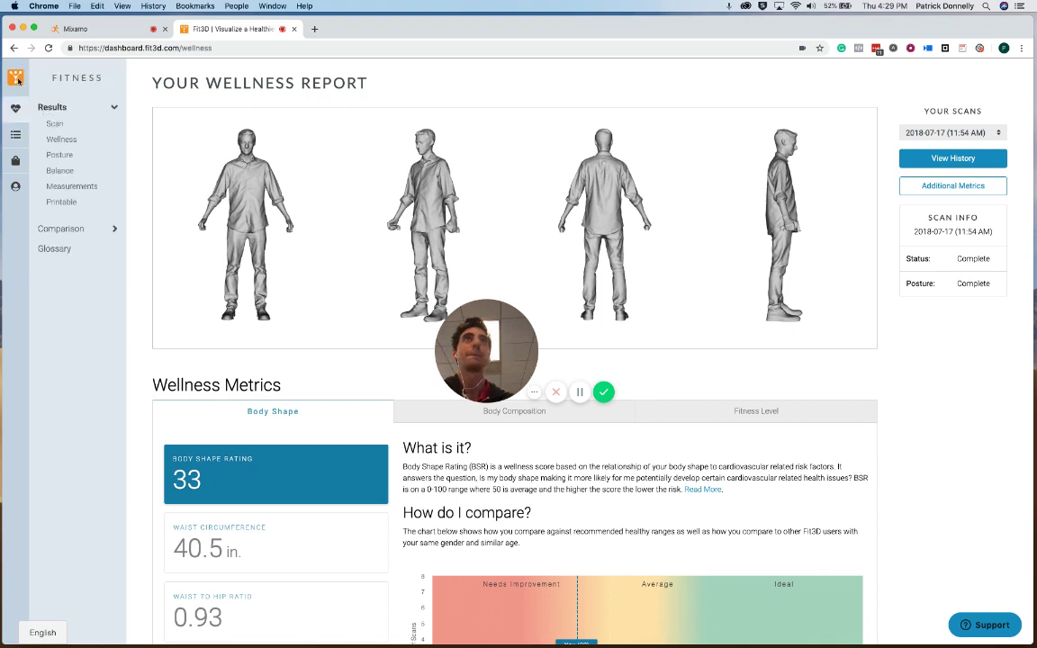
left_click(16, 135)
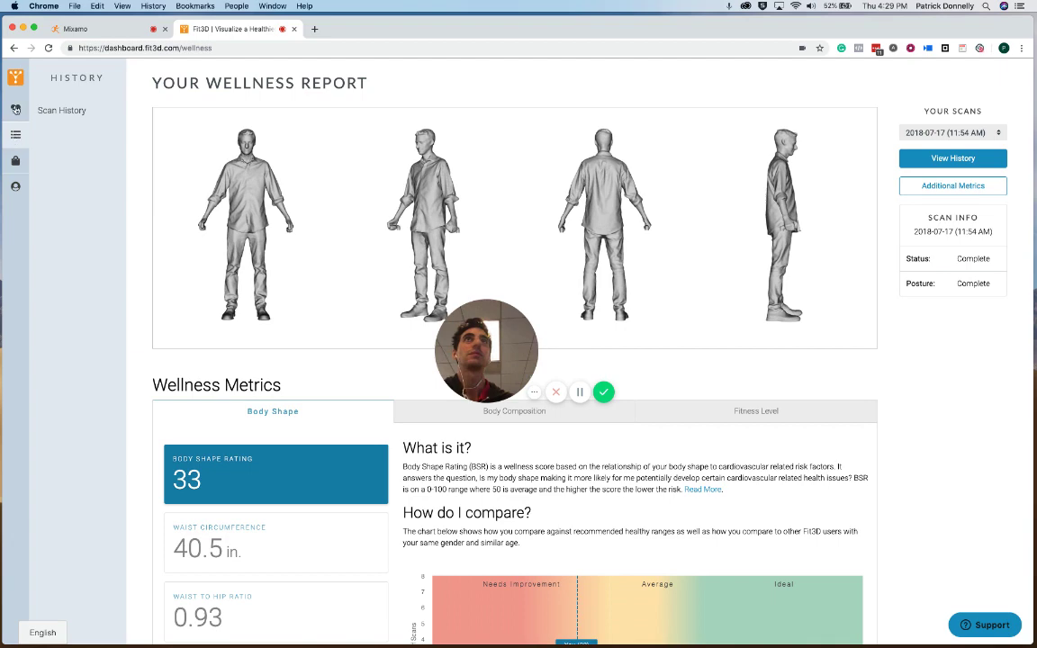
left_click(15, 109)
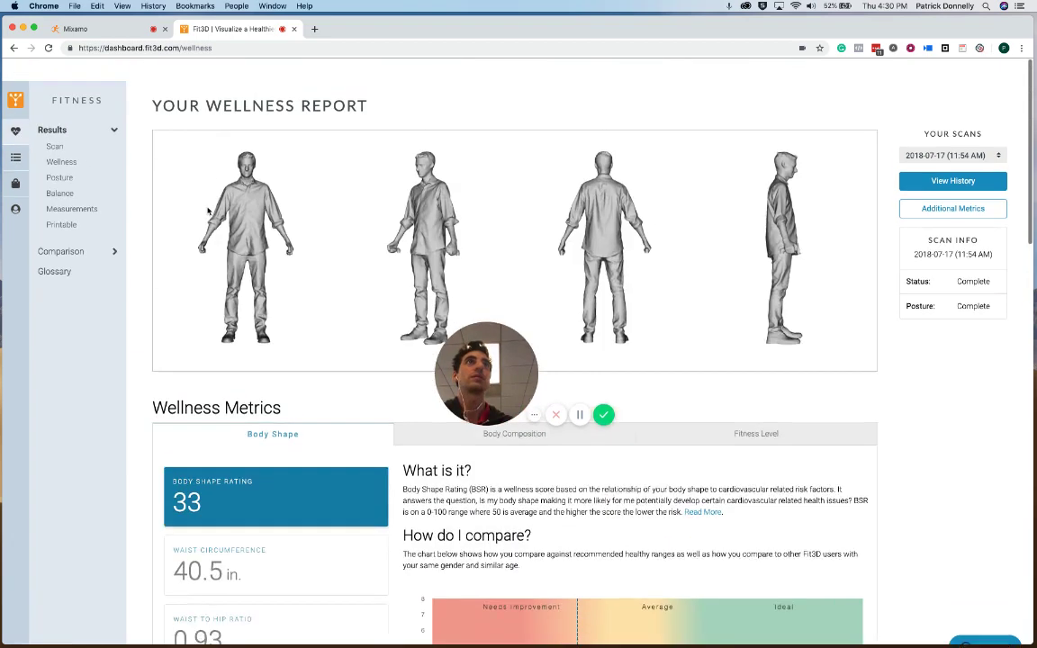
left_click(15, 136)
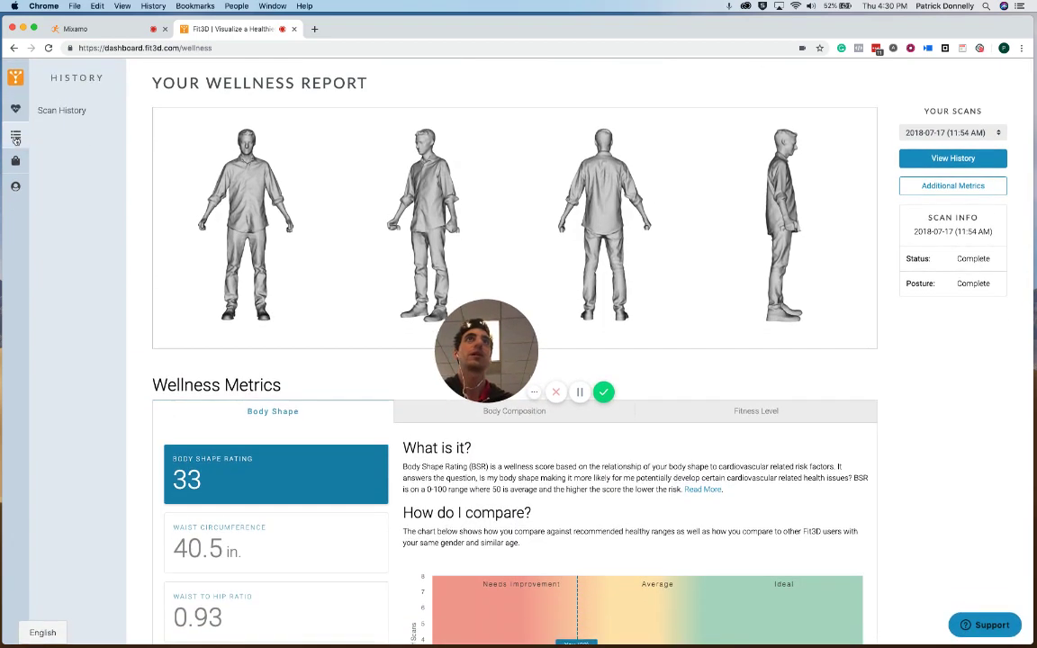
Step: Download the 2018-07-17 scan from the last Scan History page as an OBJ file
left_click(59, 112)
scroll(533, 516, "down", 2)
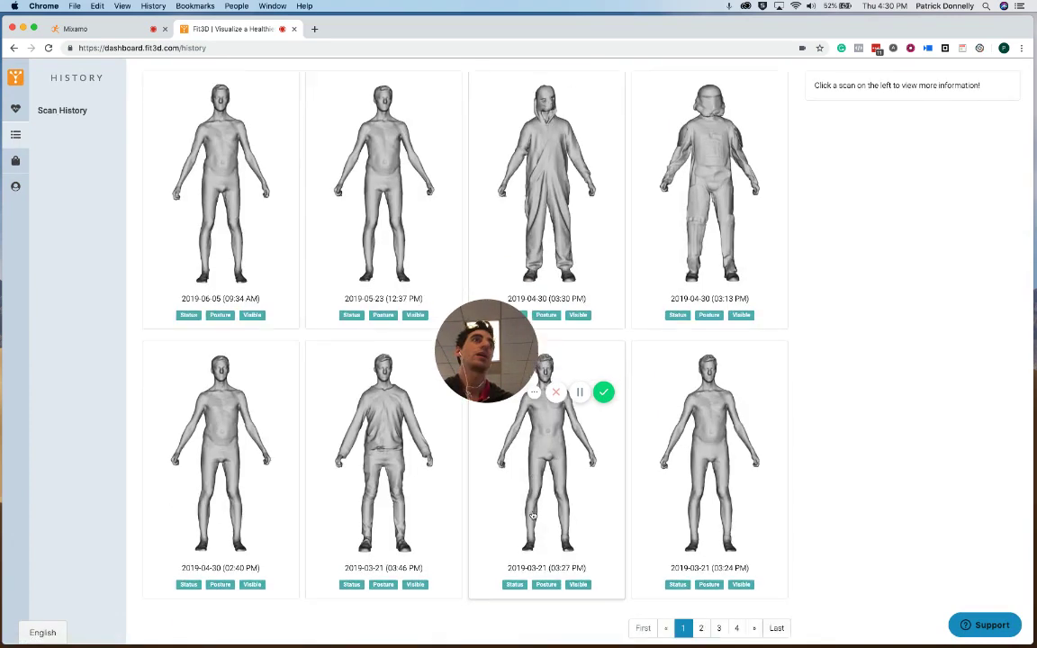
left_click(772, 601)
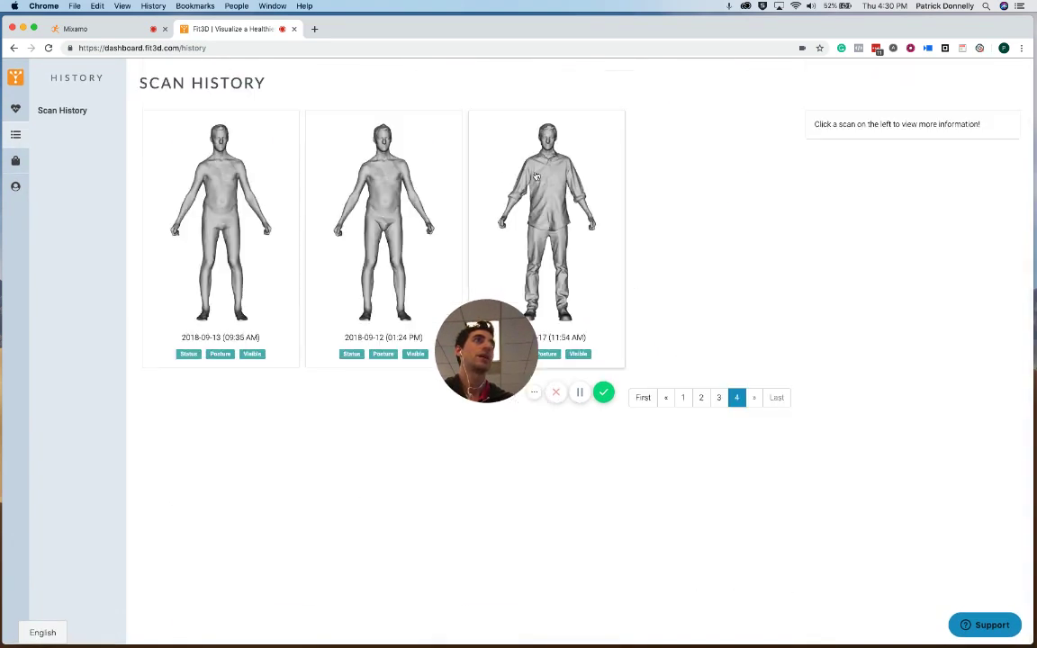
left_click_drag(517, 333, 292, 481)
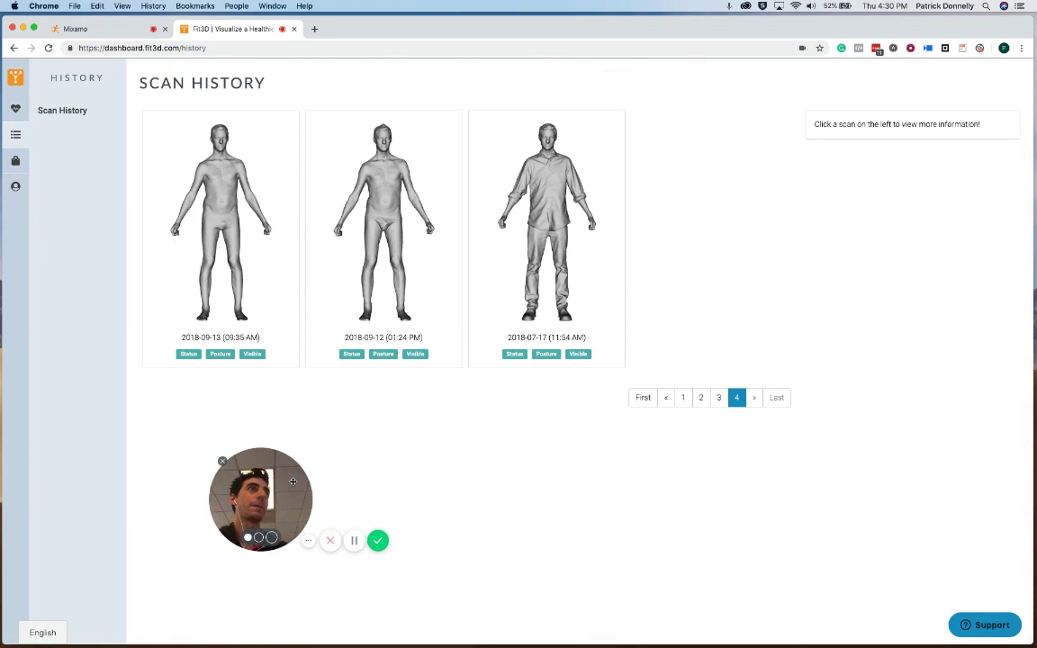
left_click(578, 277)
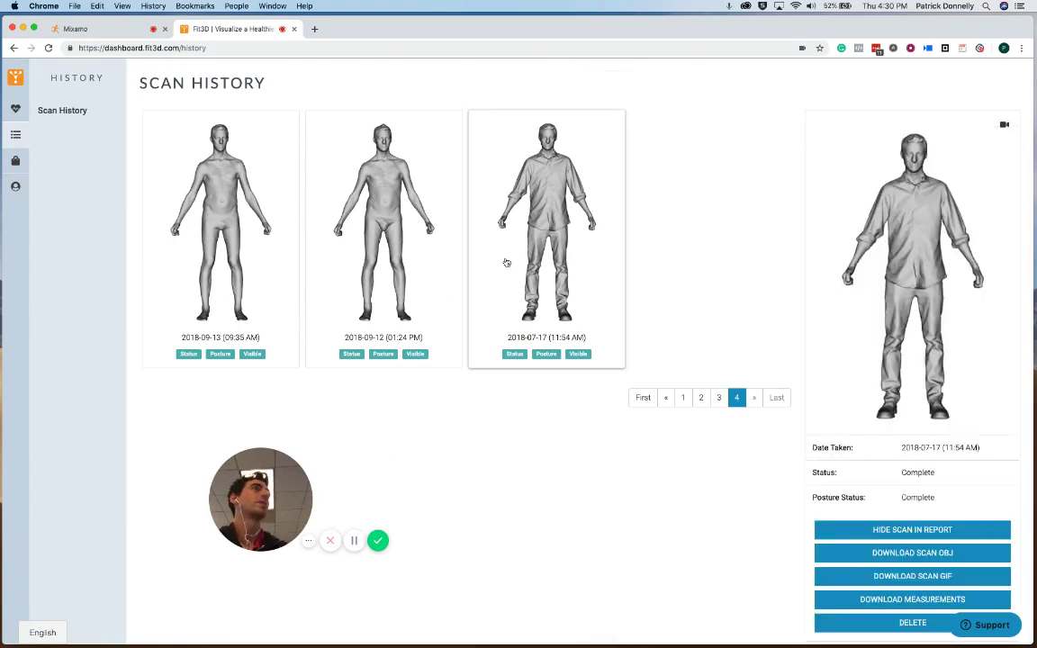
left_click(911, 553)
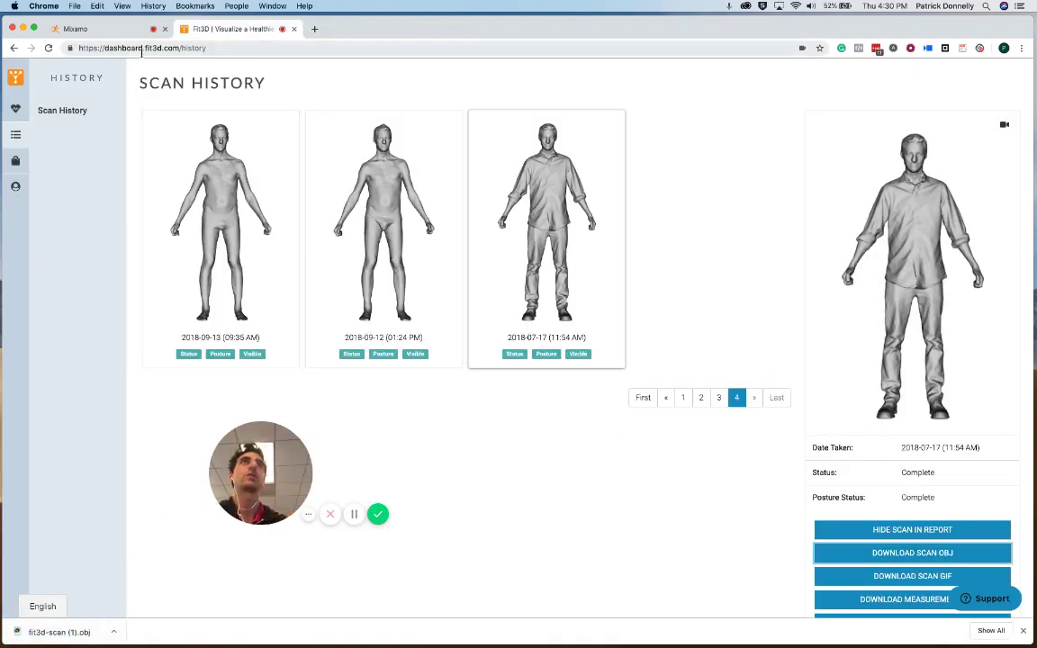
Step: Back in Mixamo, upload fit3d-scan (1).obj as a new character
left_click(112, 30)
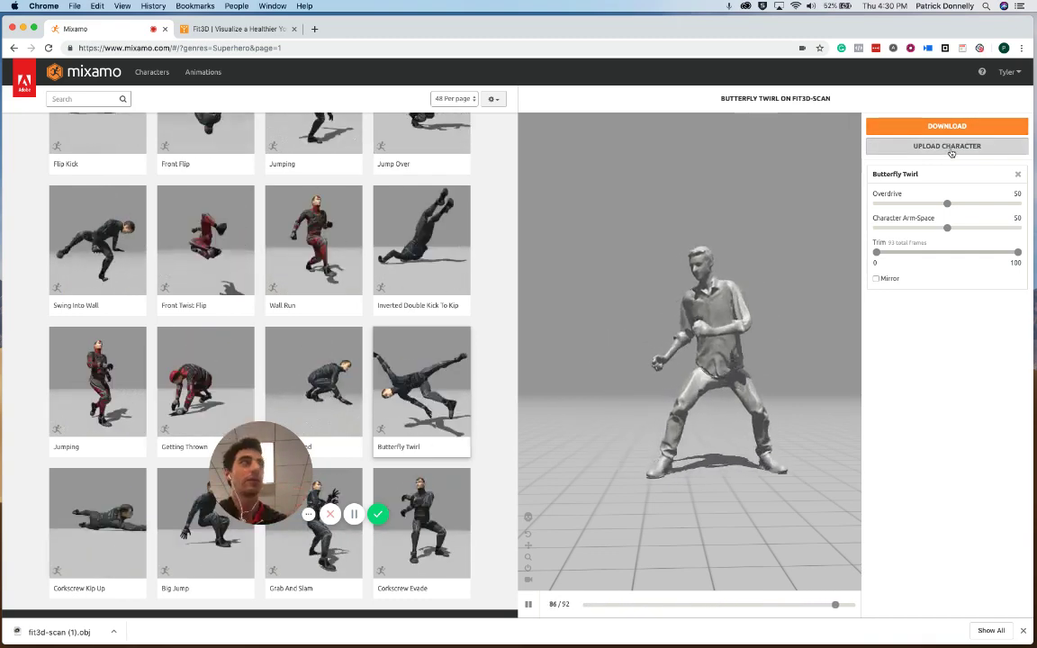
left_click(954, 147)
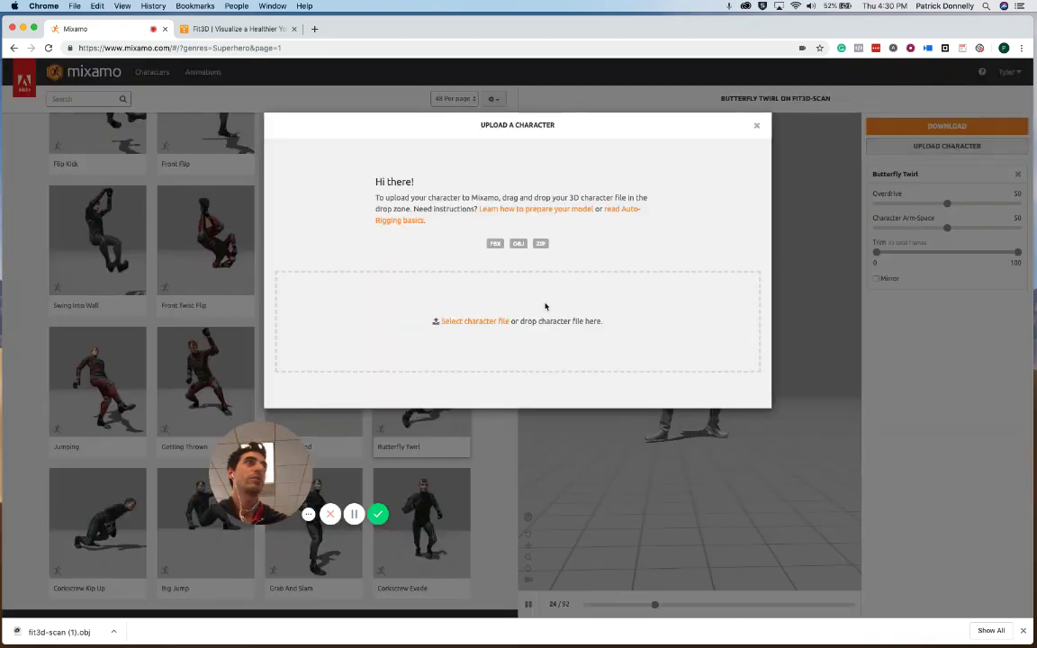
left_click(488, 326)
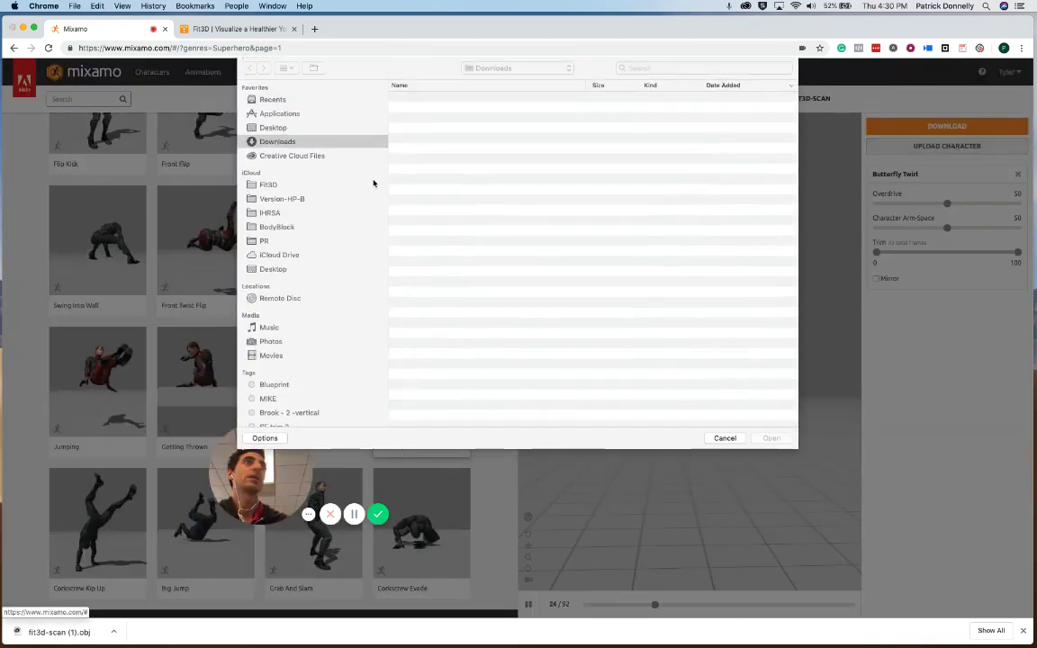
key("Return")
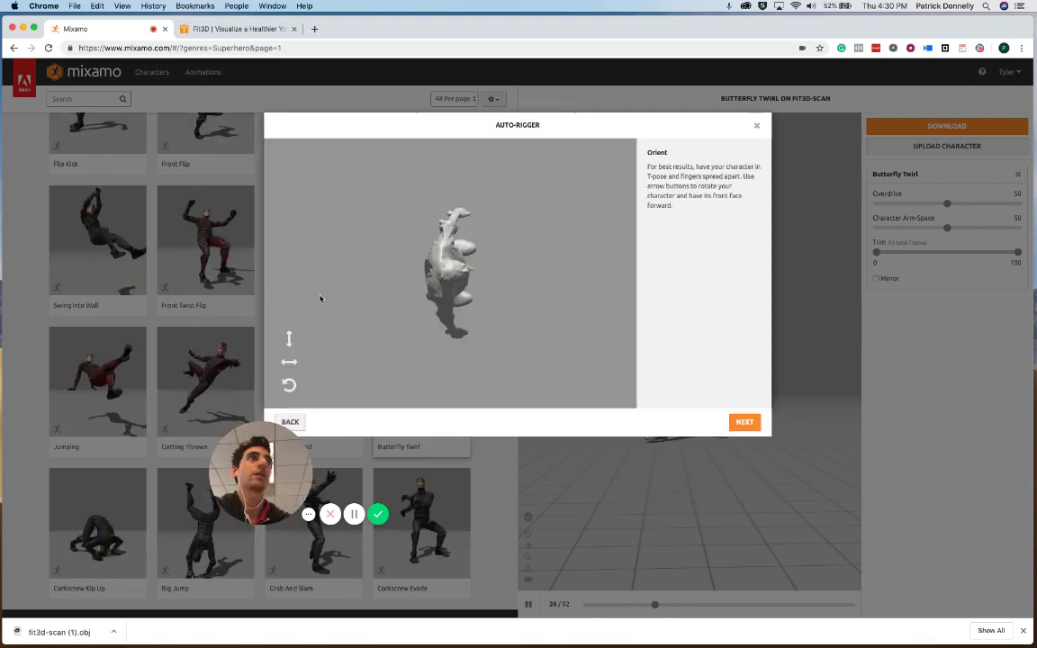
Step: Rotate the scanned body upright and facing front, then confirm the orientation
left_click(290, 339)
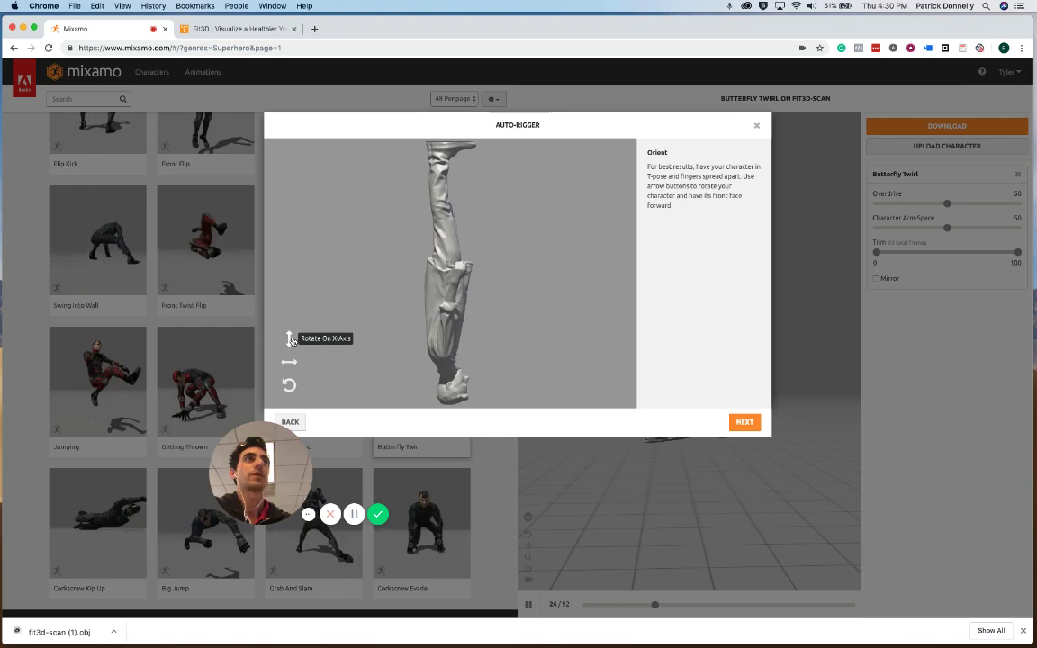
left_click(288, 340)
left_click(290, 342)
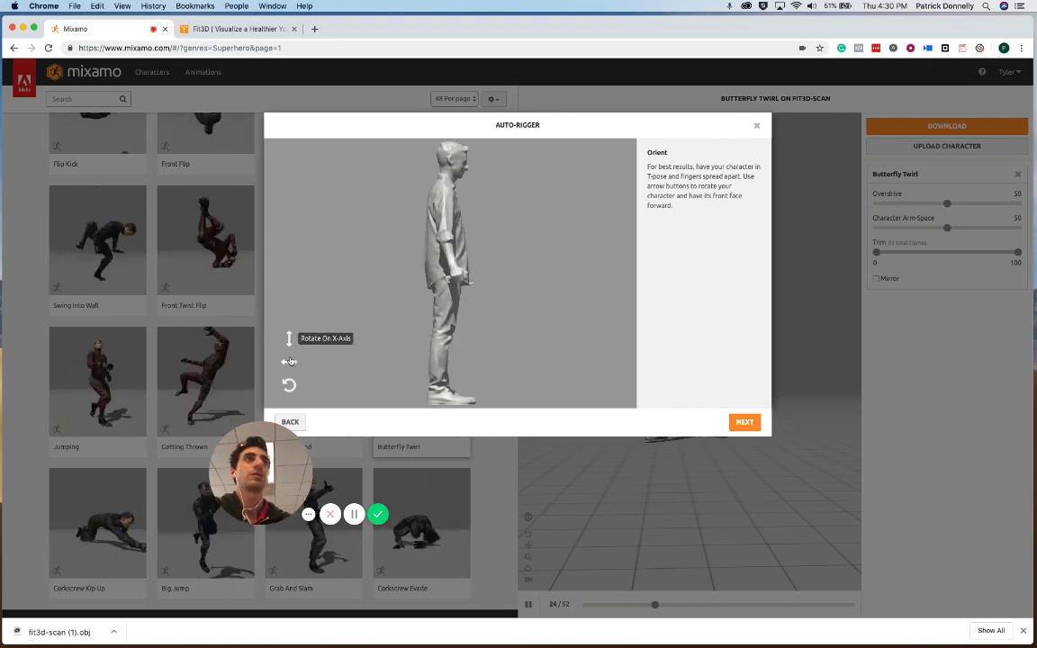
left_click(290, 360)
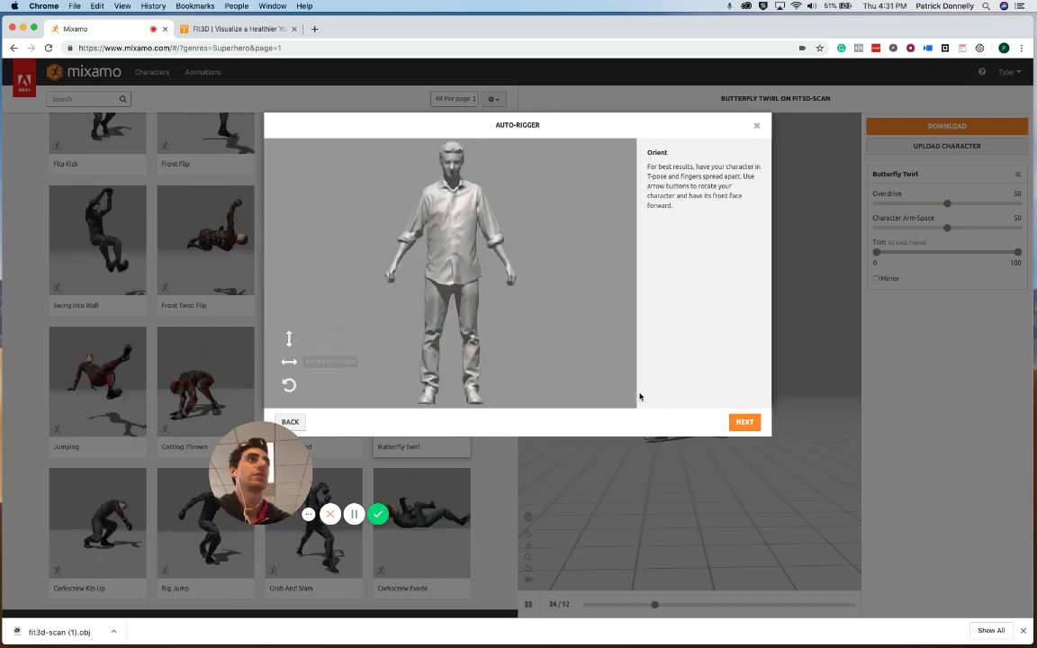
left_click(745, 422)
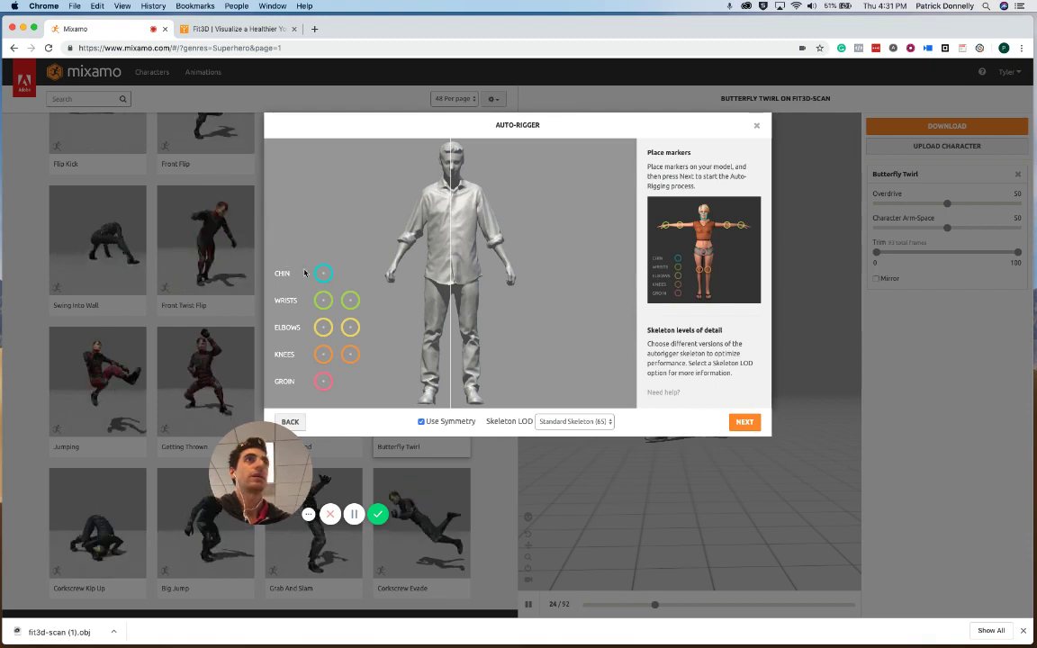
Step: Place the chin, wrist, elbow, knee and groin markers, then start auto-rigging
mouse_move(324, 277)
left_mouse_down()
mouse_move(447, 167)
mouse_move(453, 178)
left_mouse_up()
left_click_drag(323, 302, 394, 266)
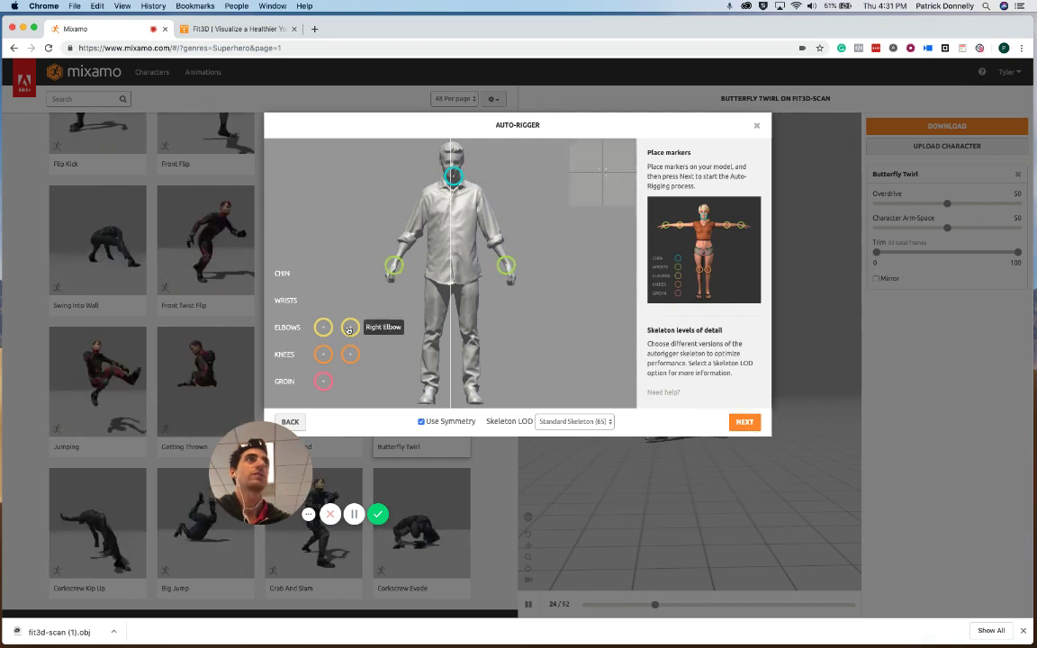
mouse_move(348, 329)
left_mouse_down()
mouse_move(479, 233)
mouse_move(494, 235)
left_mouse_up()
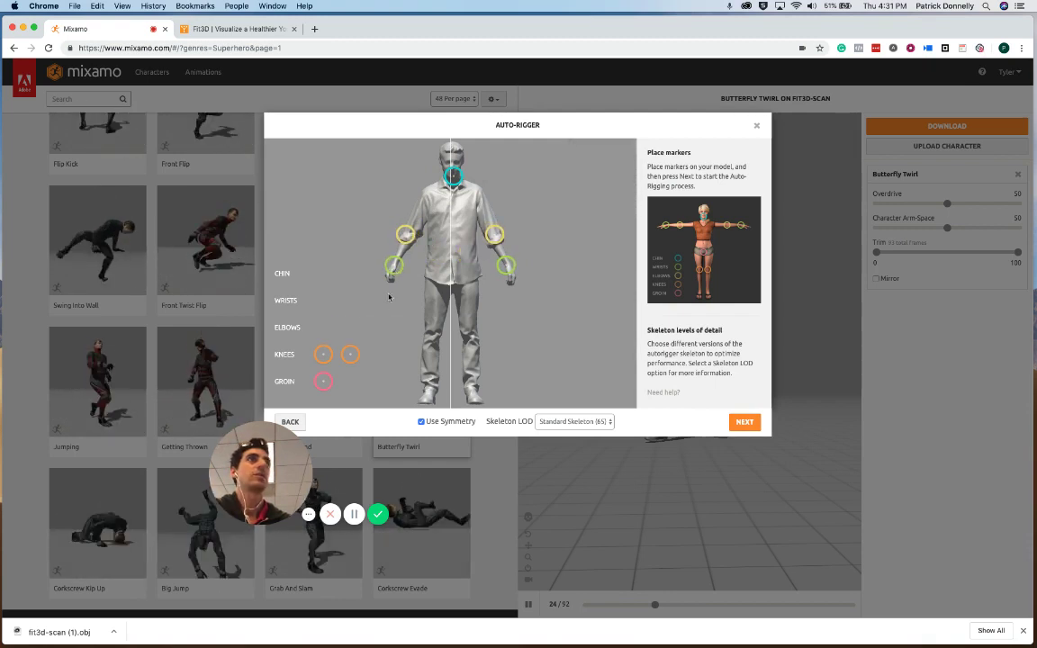
mouse_move(345, 353)
left_mouse_down()
mouse_move(539, 347)
mouse_move(417, 347)
mouse_move(433, 336)
left_mouse_up()
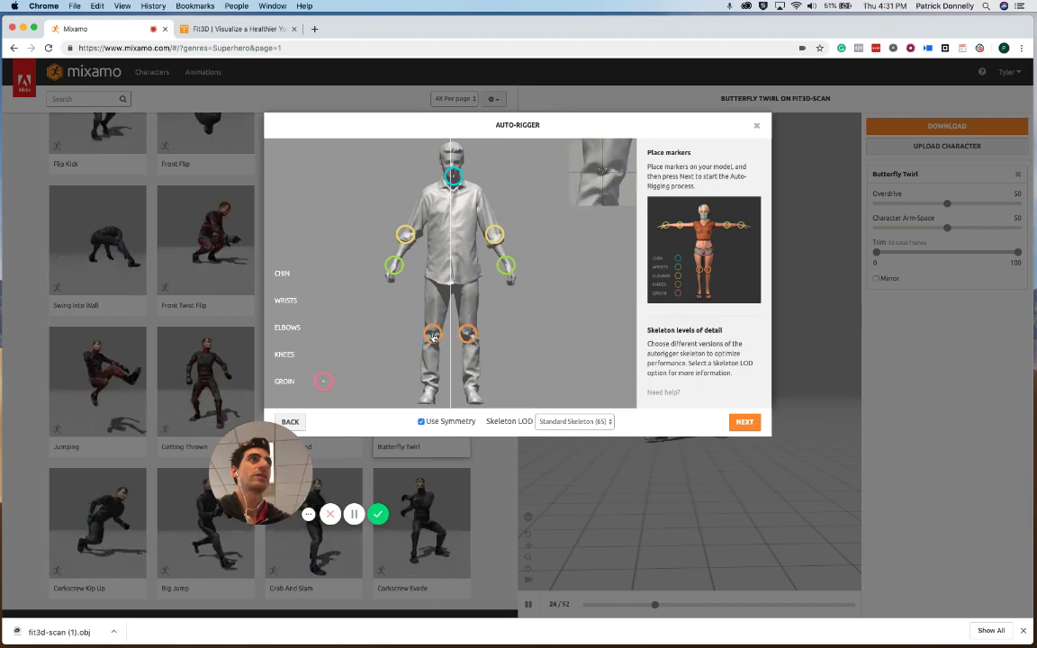
mouse_move(323, 381)
left_mouse_down()
mouse_move(467, 270)
mouse_move(453, 295)
left_mouse_up()
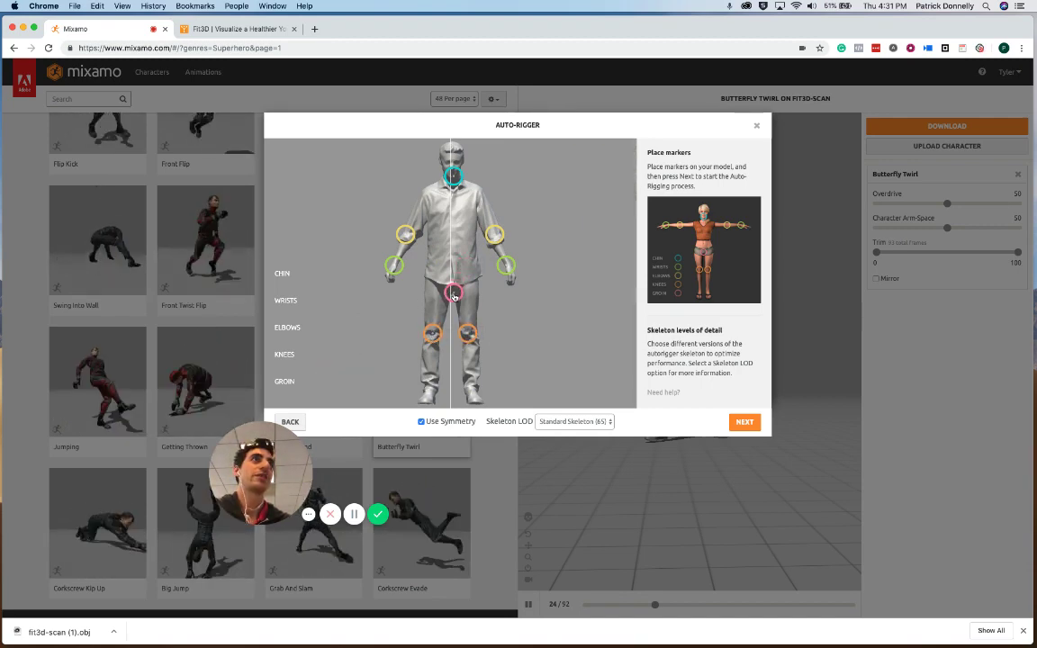
left_click(744, 423)
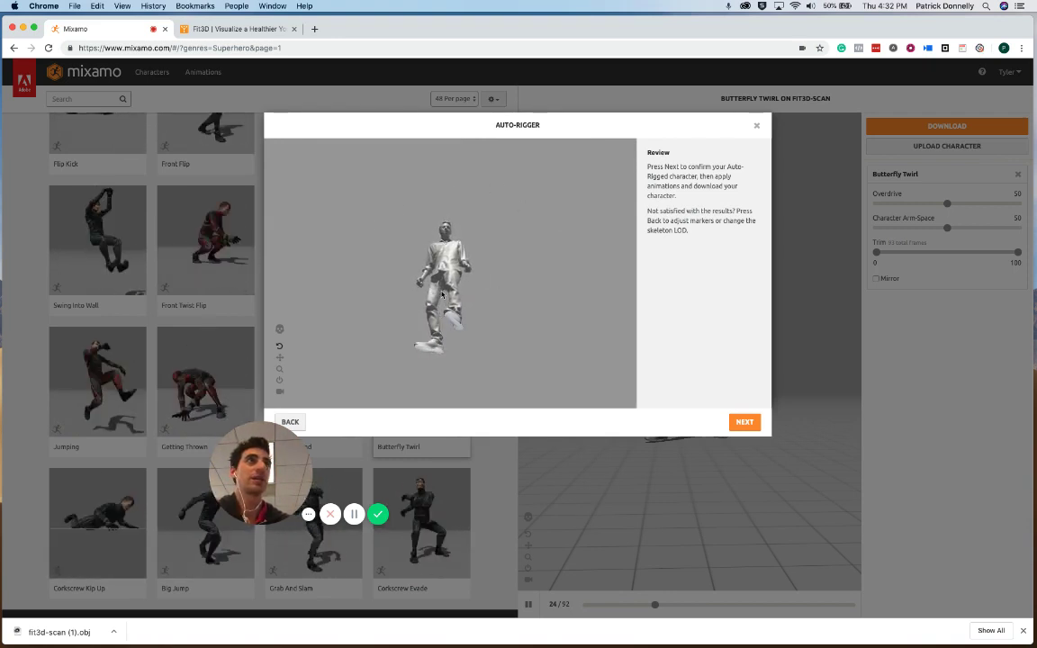
Step: Accept the auto-rigged scan at the Review step
left_click(744, 423)
Step: Confirm replacing the current character with the rigged fit3d-scan (1)
left_click(743, 423)
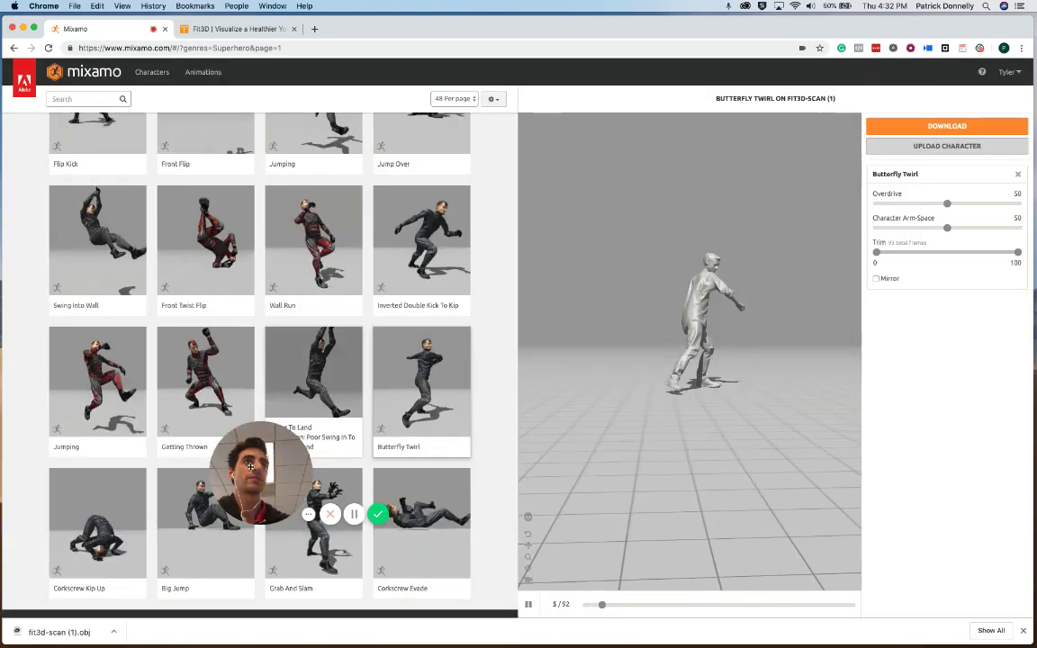
left_click_drag(247, 465, 837, 514)
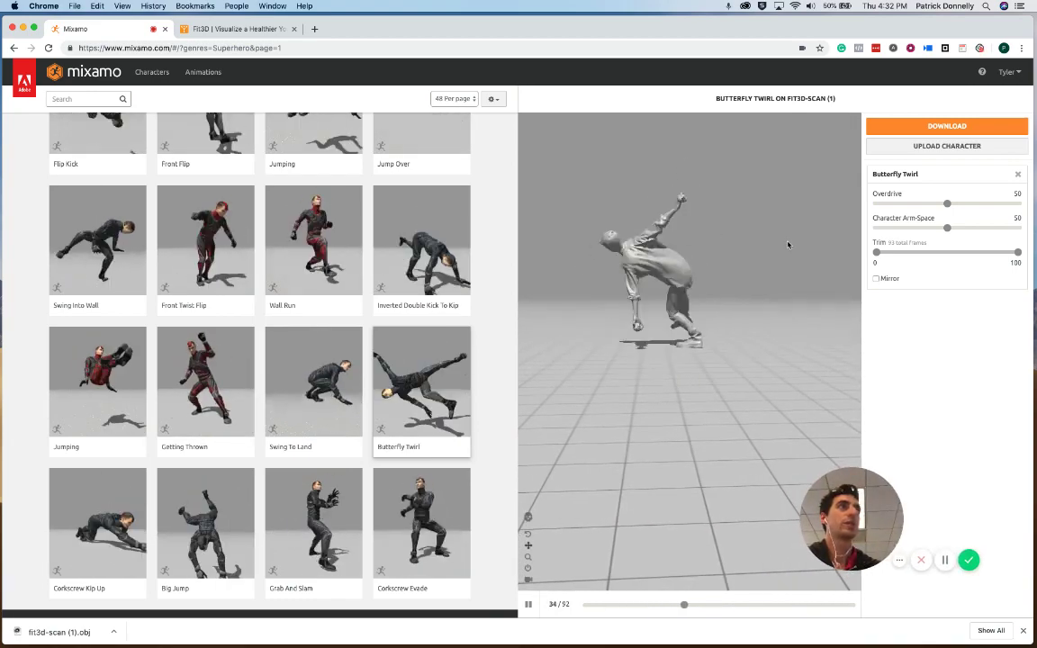
scroll(308, 270, "up", 5)
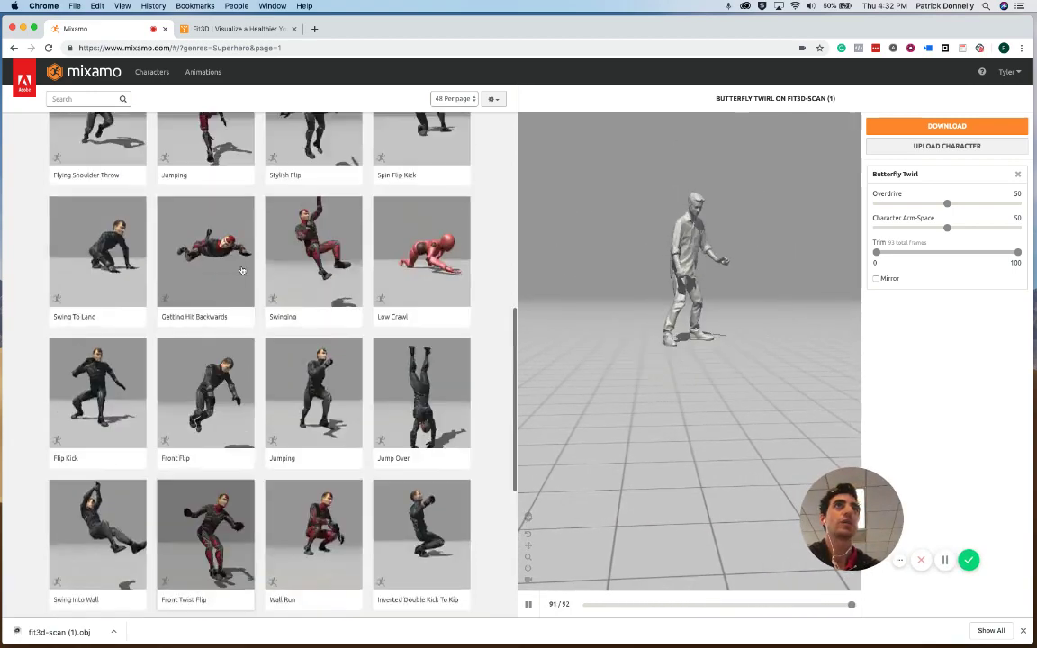
Step: Filter animations to the Sport genre only and preview Quarterback Pass on the scan
left_click(83, 99)
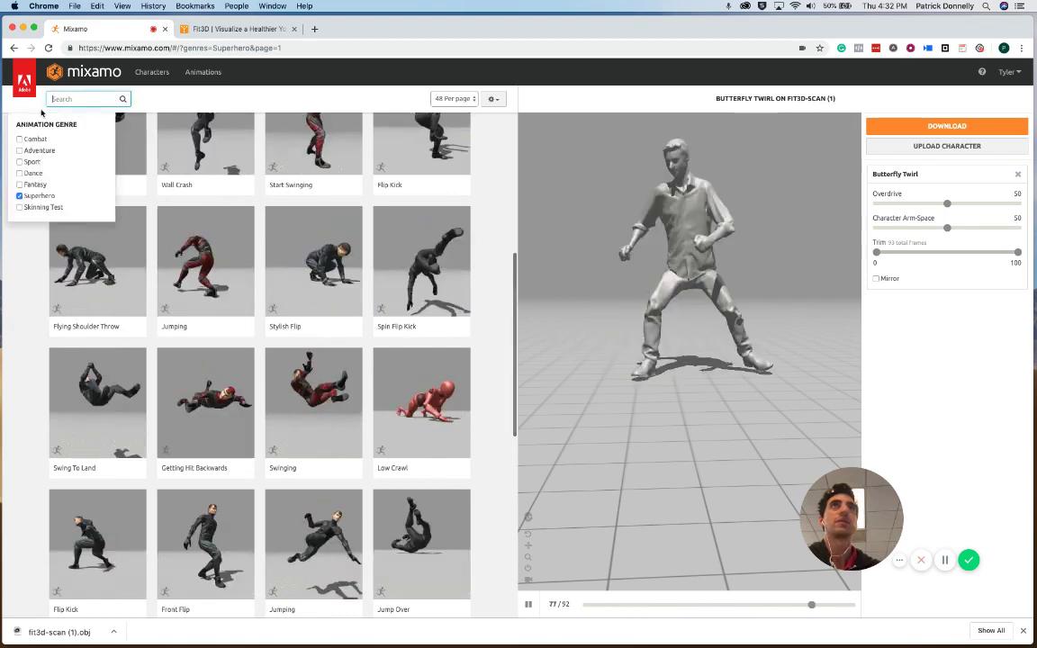
left_click(19, 196)
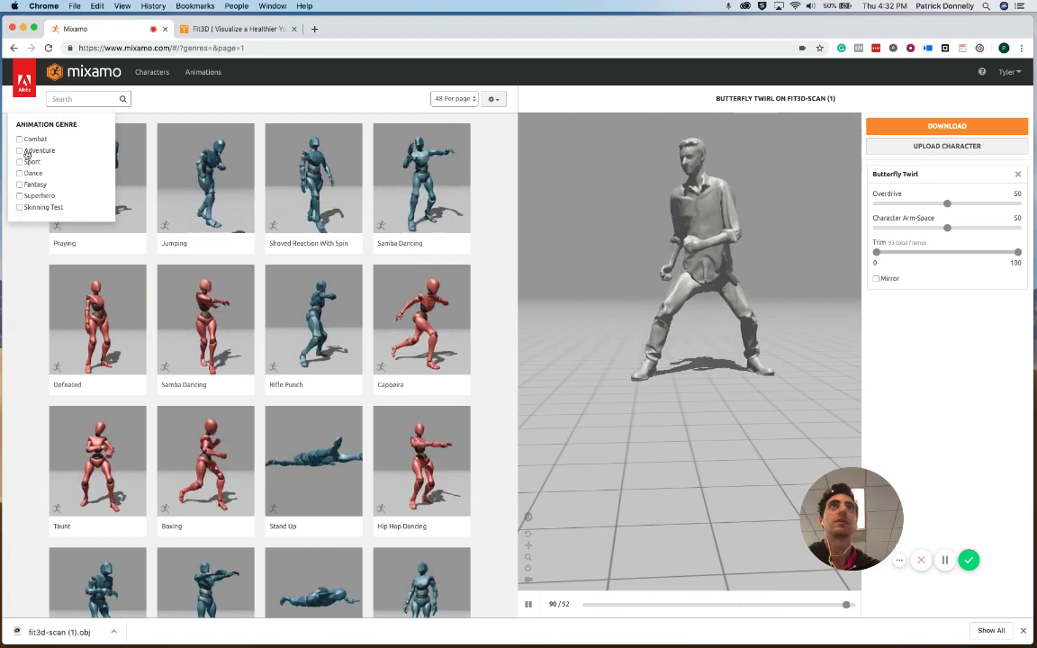
left_click(19, 162)
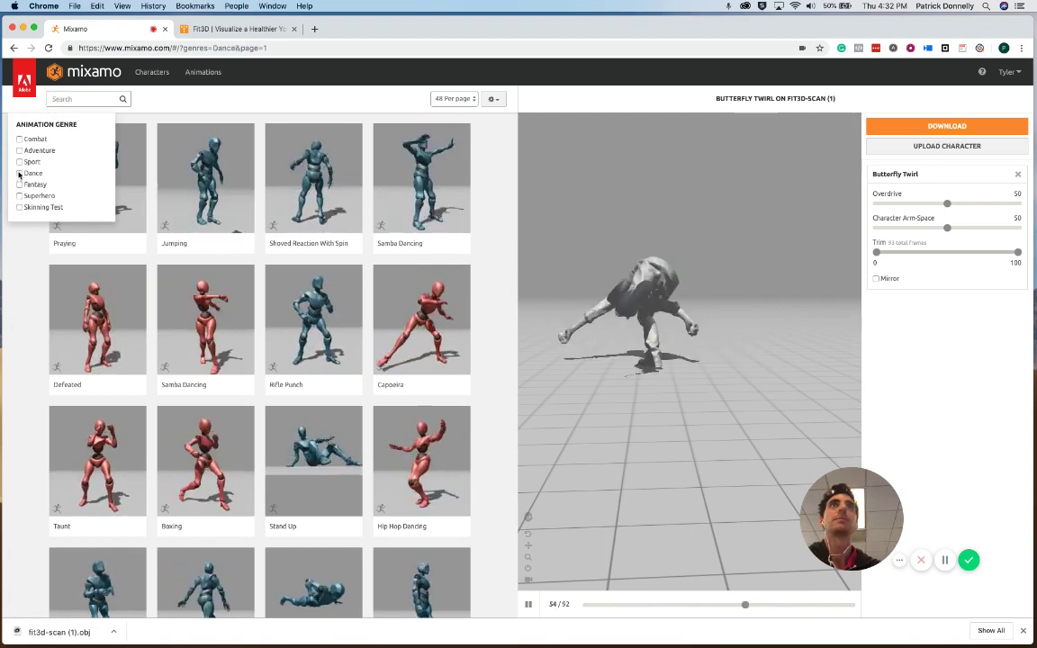
left_click(20, 173)
left_click(20, 173)
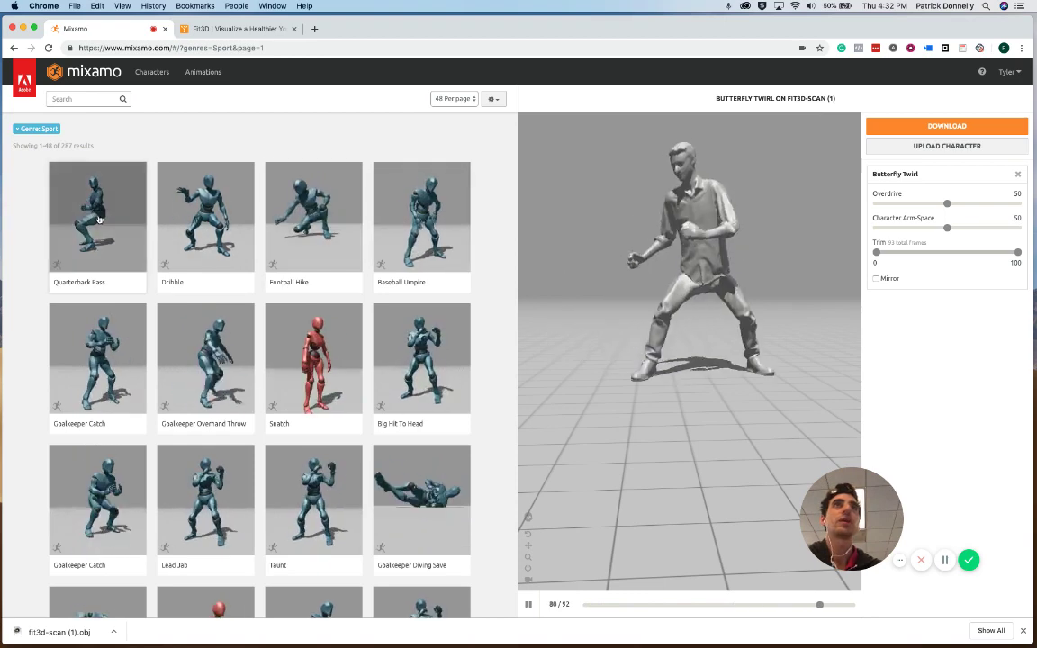
left_click(98, 220)
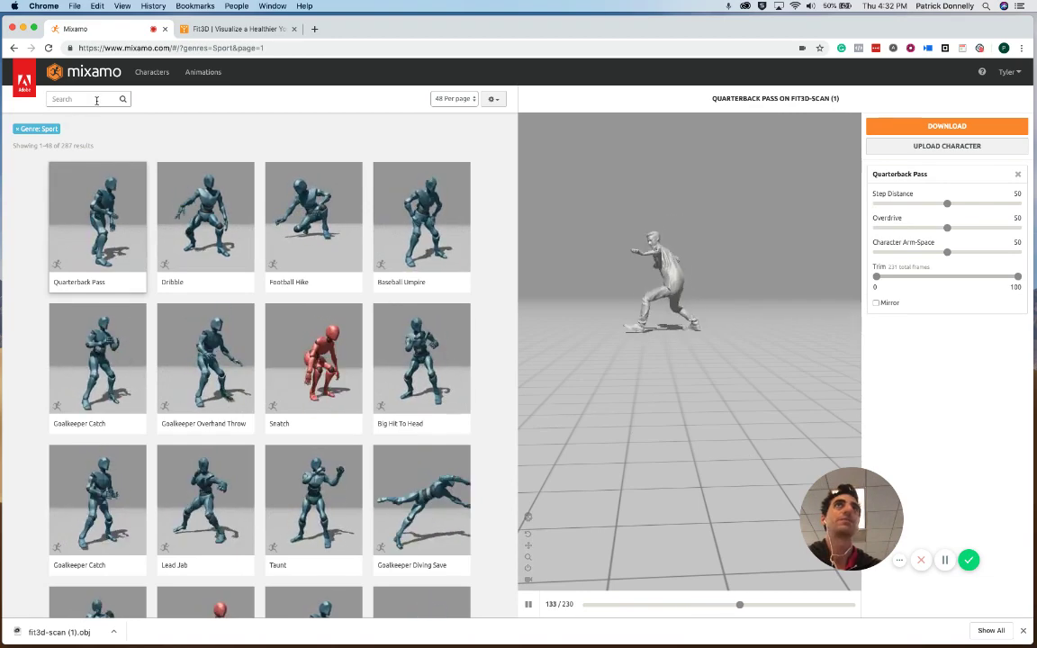
left_click(97, 100)
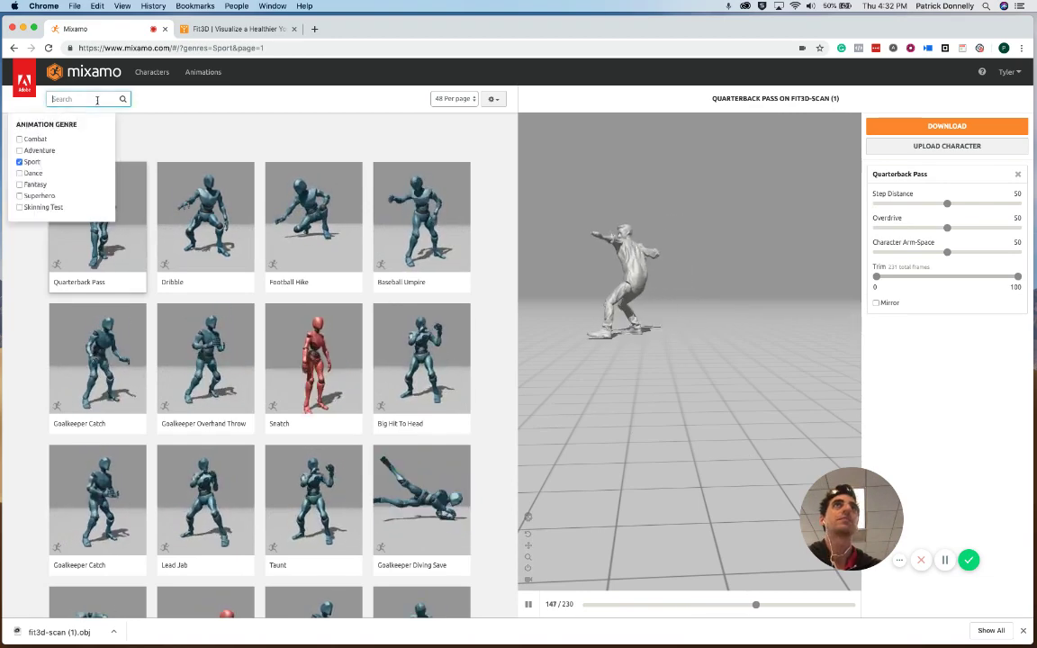
Step: Swap the genre filter from Sport to Superhero and apply Front Flip to the scan
left_click(19, 162)
left_click(18, 195)
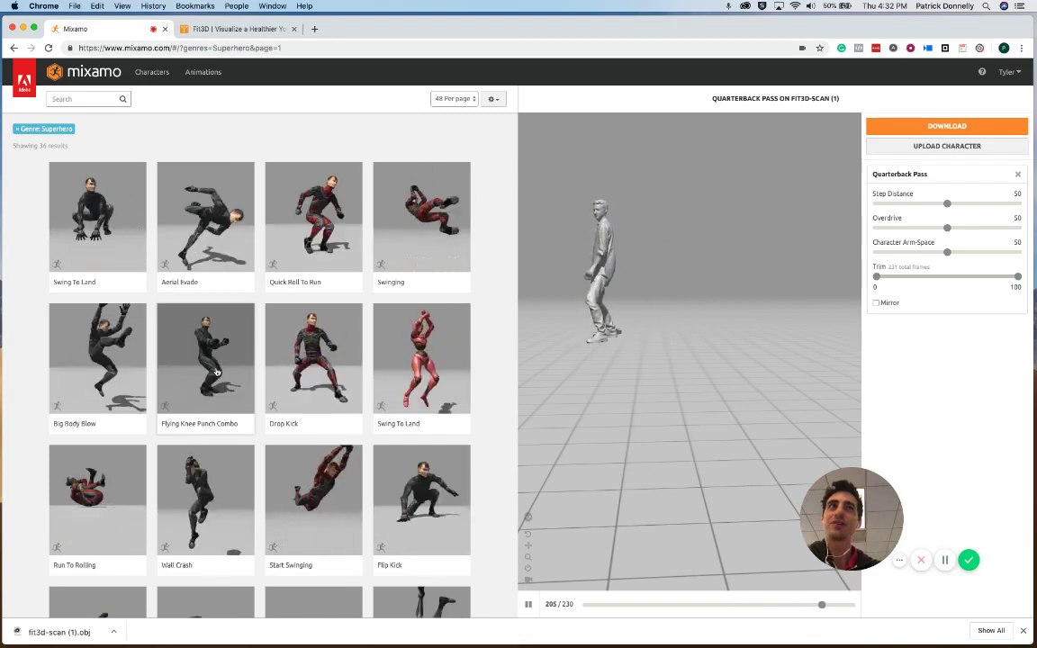
scroll(210, 392, "down", 5)
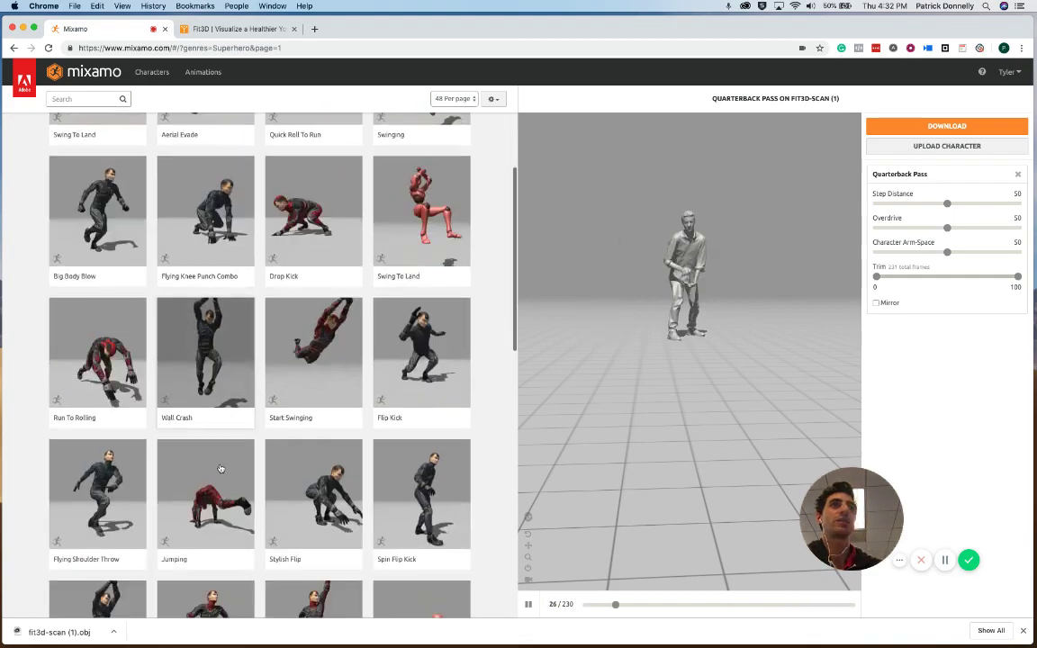
scroll(270, 484, "down", 5)
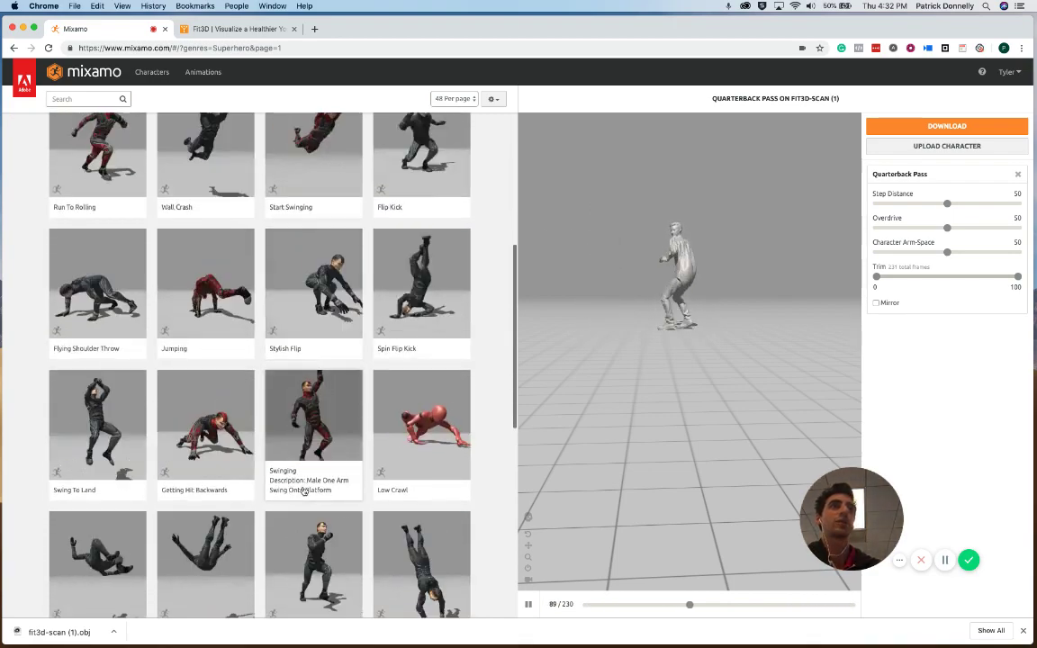
scroll(304, 490, "down", 3)
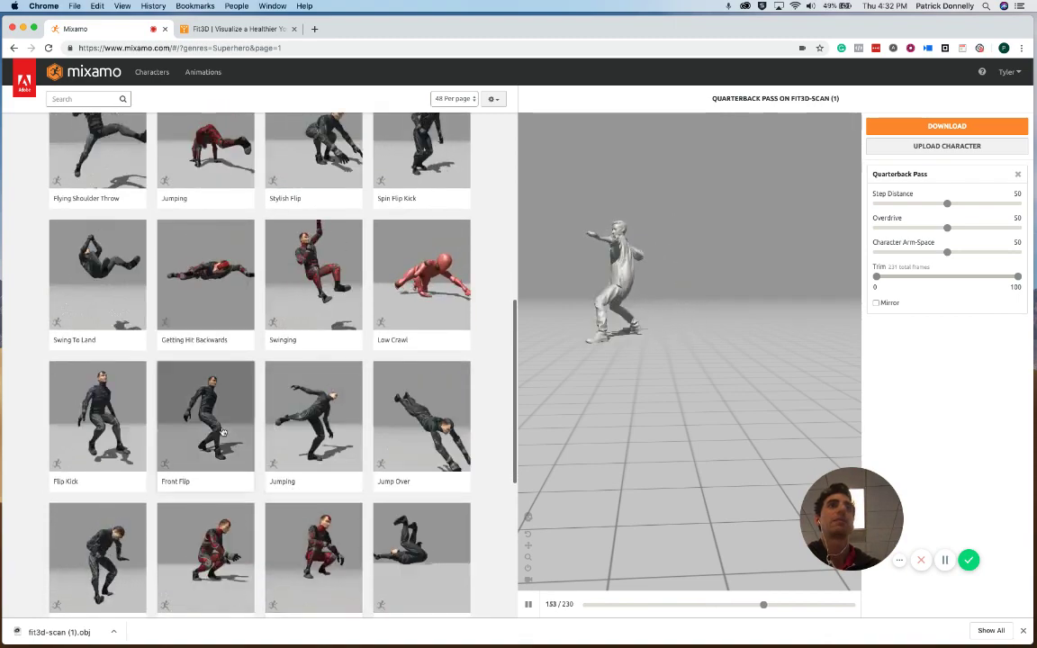
left_click(220, 430)
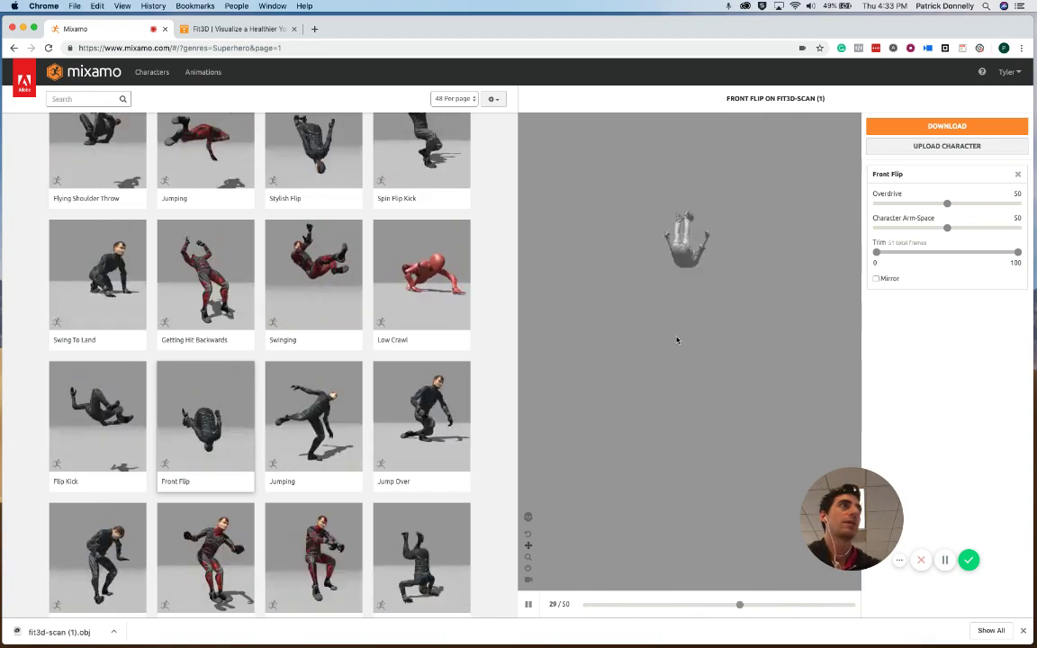
left_click_drag(676, 341, 676, 370)
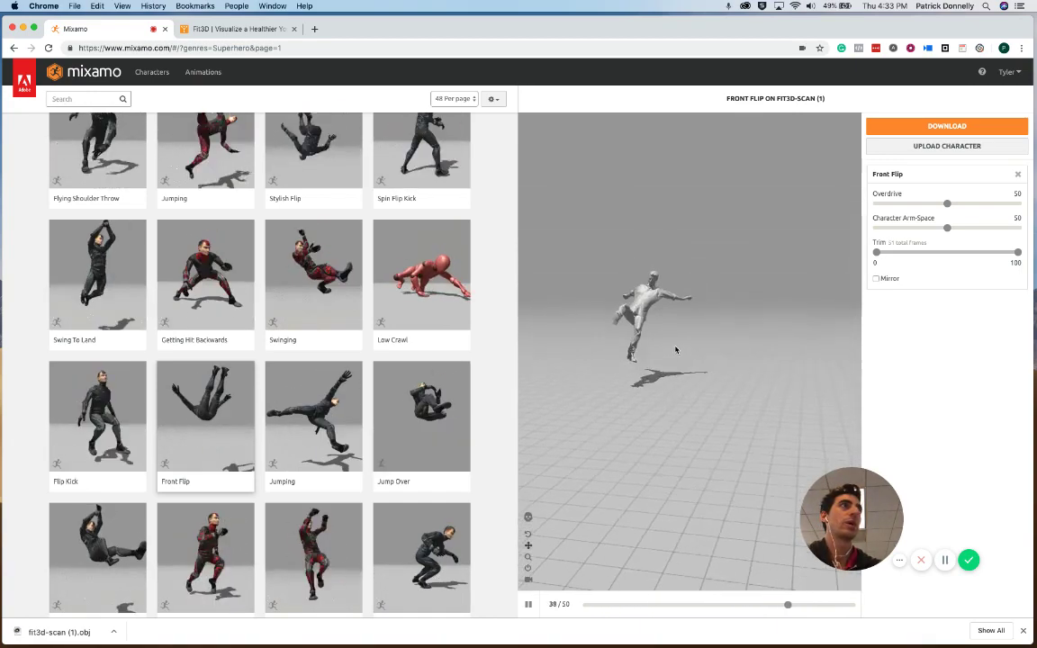
left_click(968, 133)
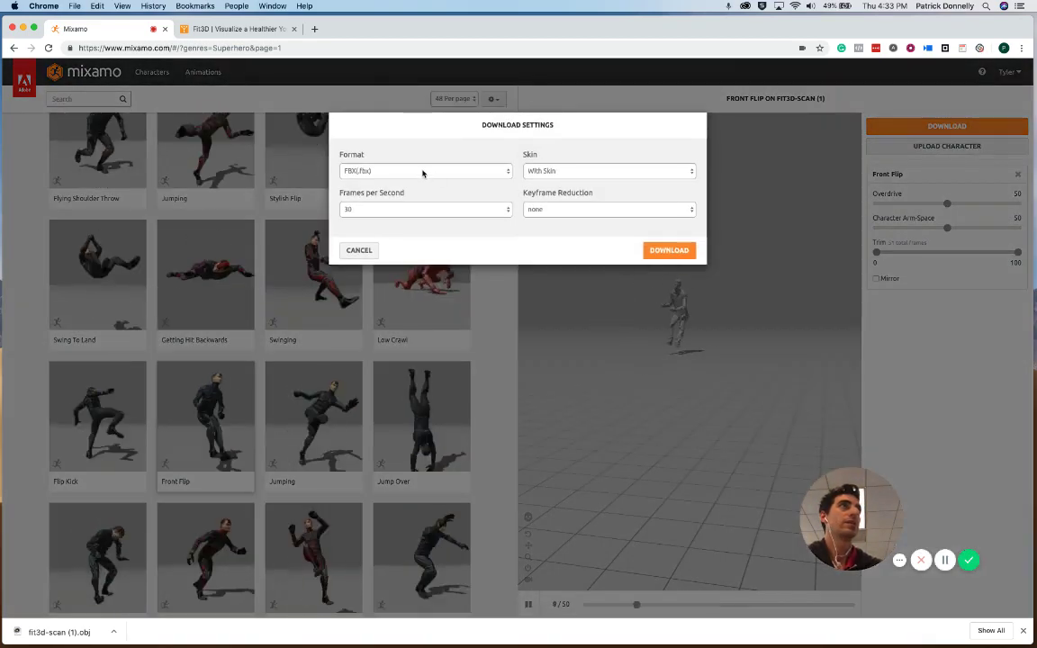
left_click(423, 172)
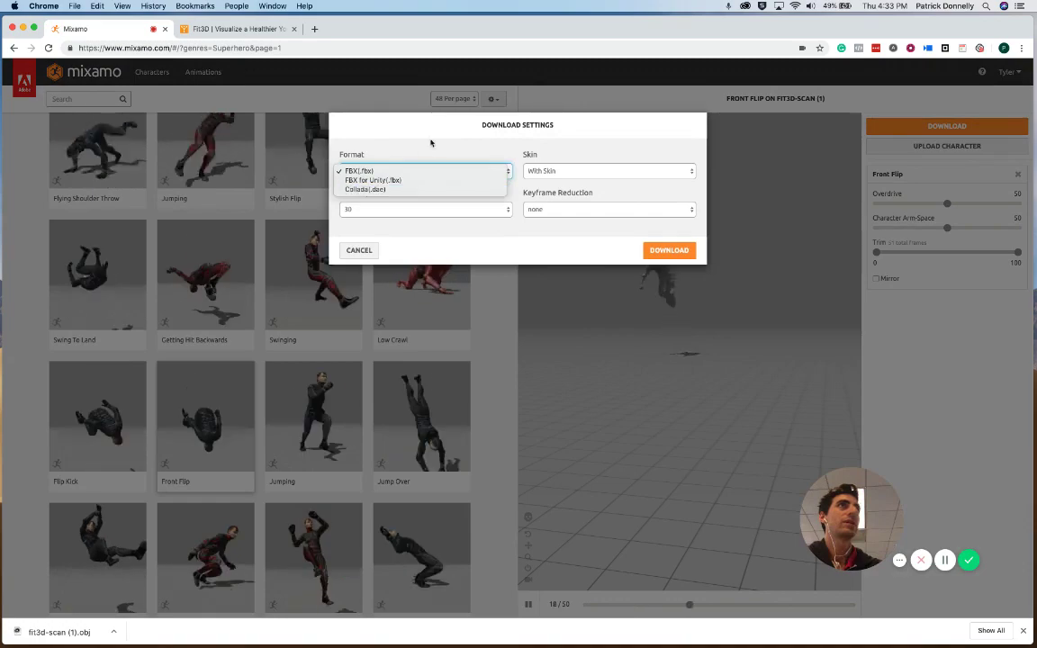
left_click(441, 150)
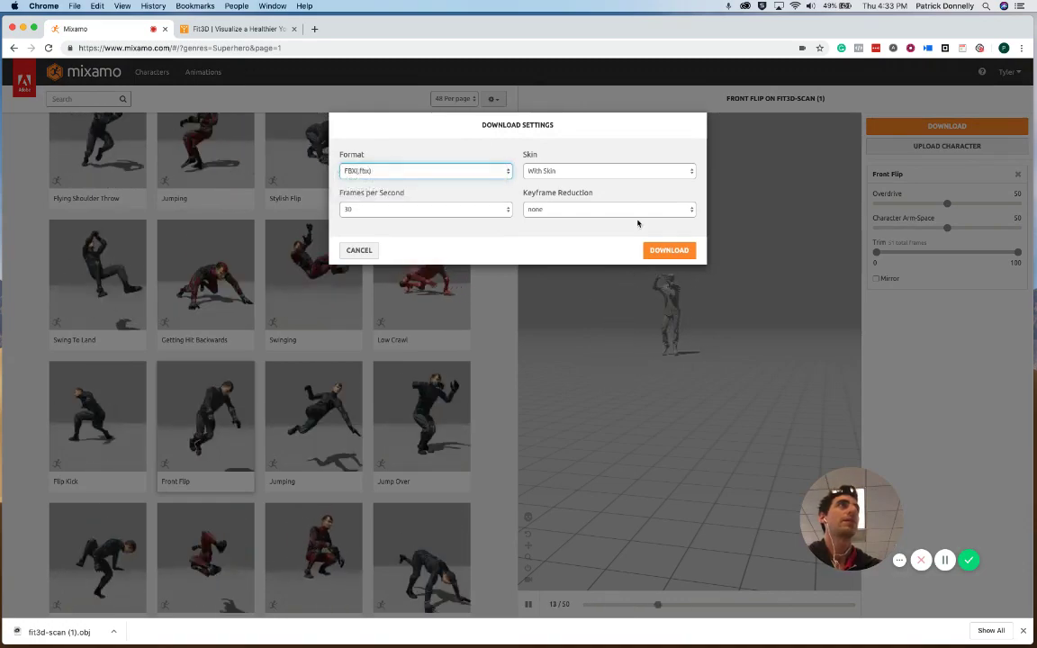
left_click(359, 250)
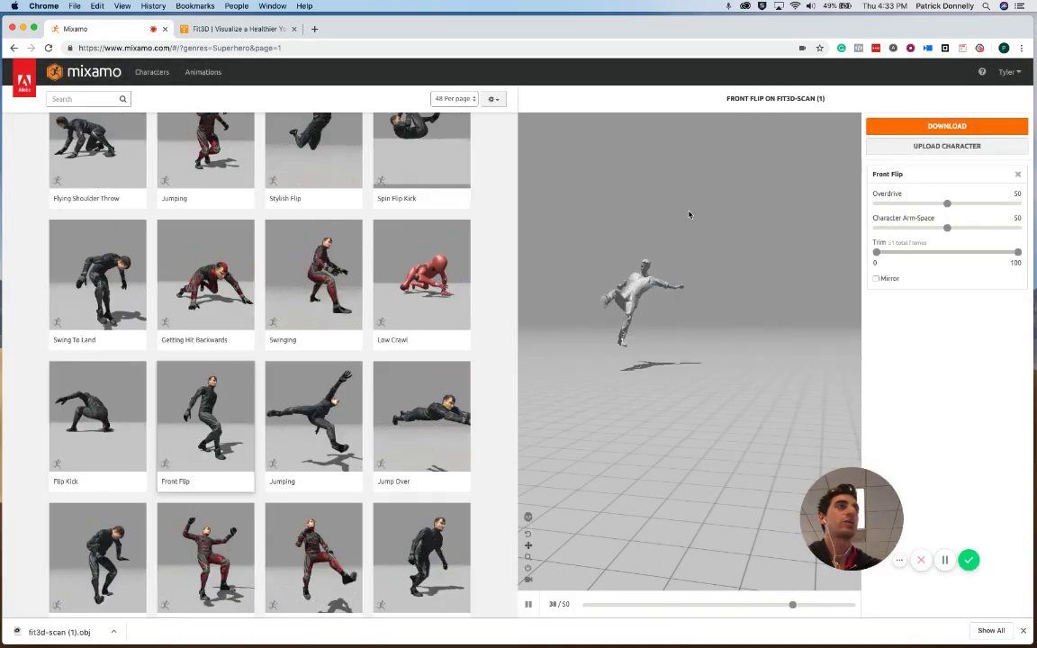